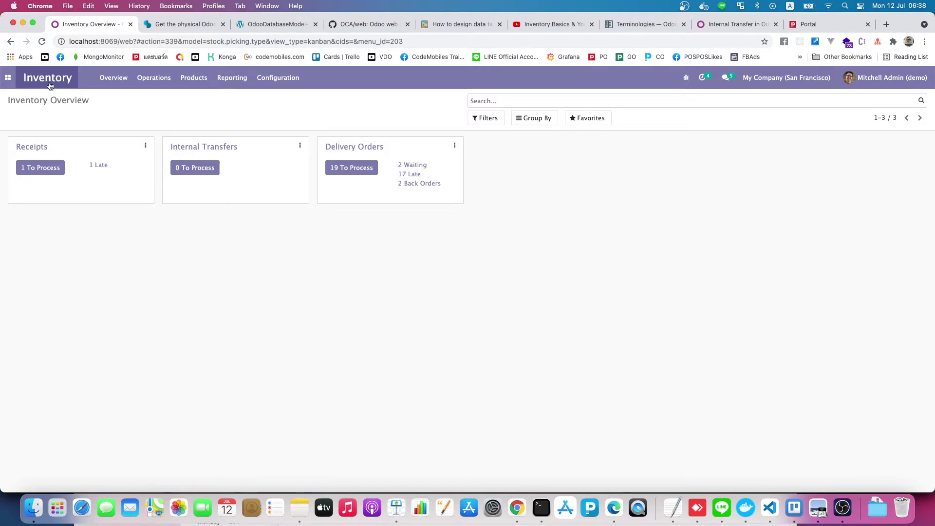
Open the Apps catalogue and filter it to show only the Installed modules.
left_click(8, 78)
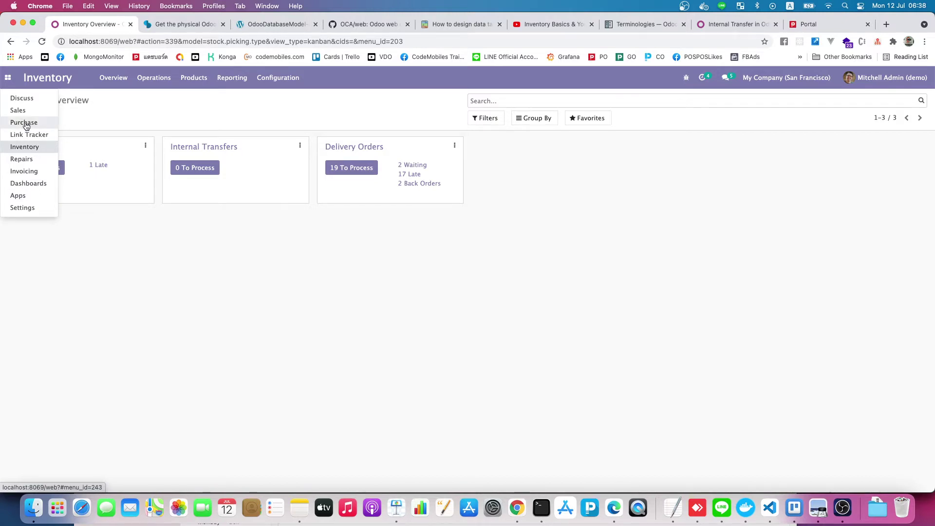
left_click(25, 195)
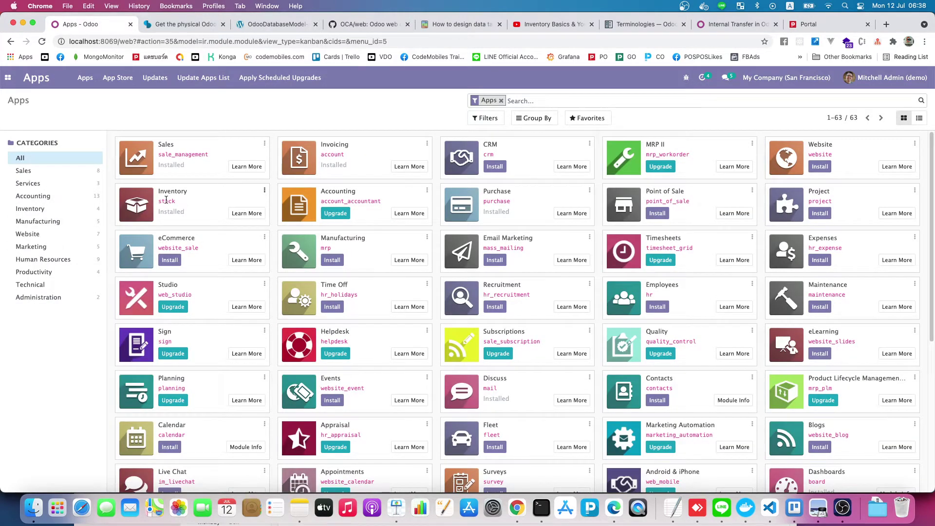
double_click(173, 192)
left_click(492, 200)
double_click(492, 201)
left_click(490, 119)
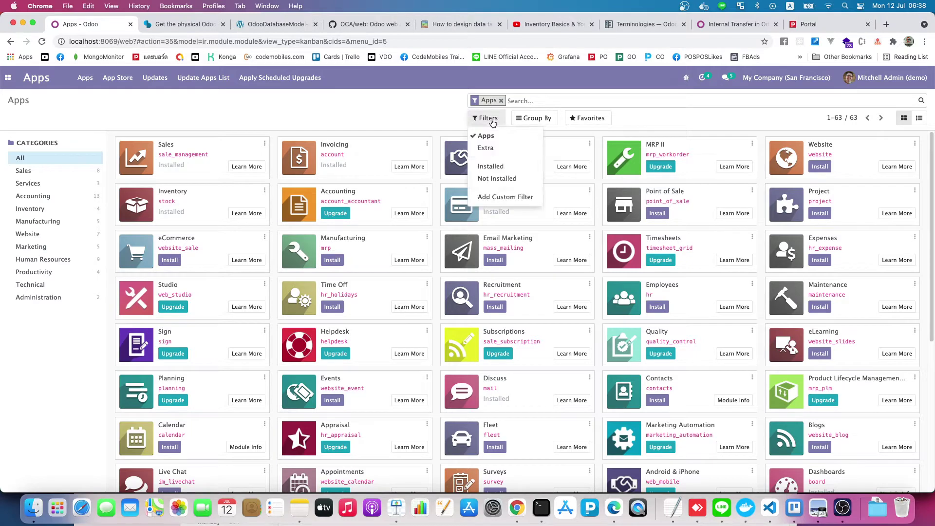
left_click(502, 169)
left_click(538, 268)
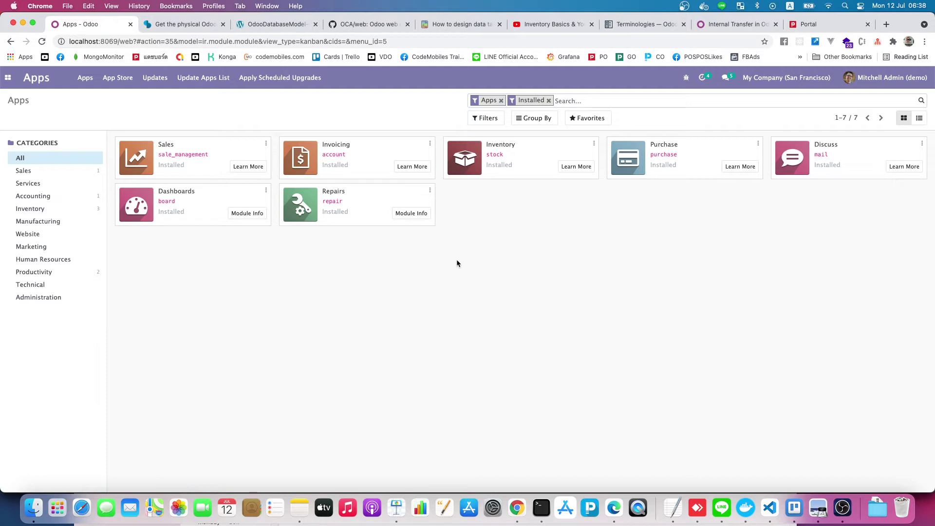
Open the product2 record from the Inventory product list.
left_click(7, 78)
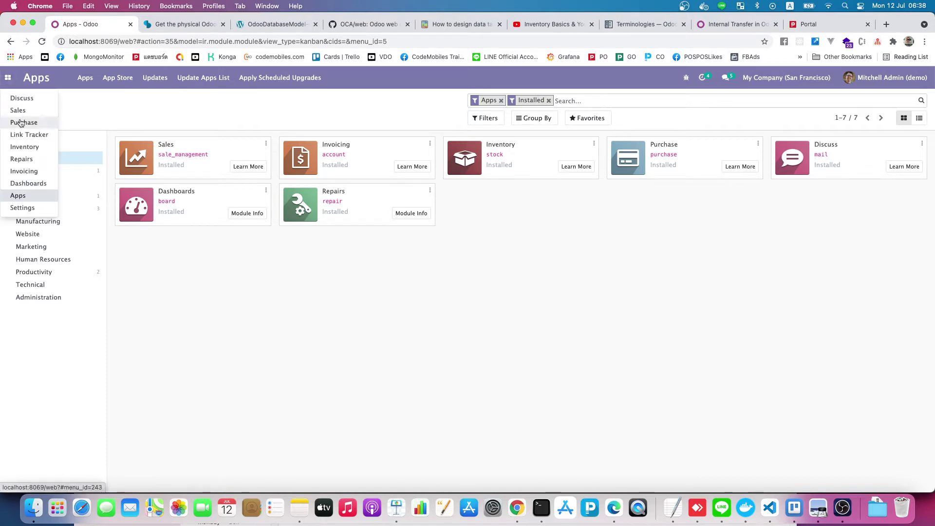
left_click(21, 147)
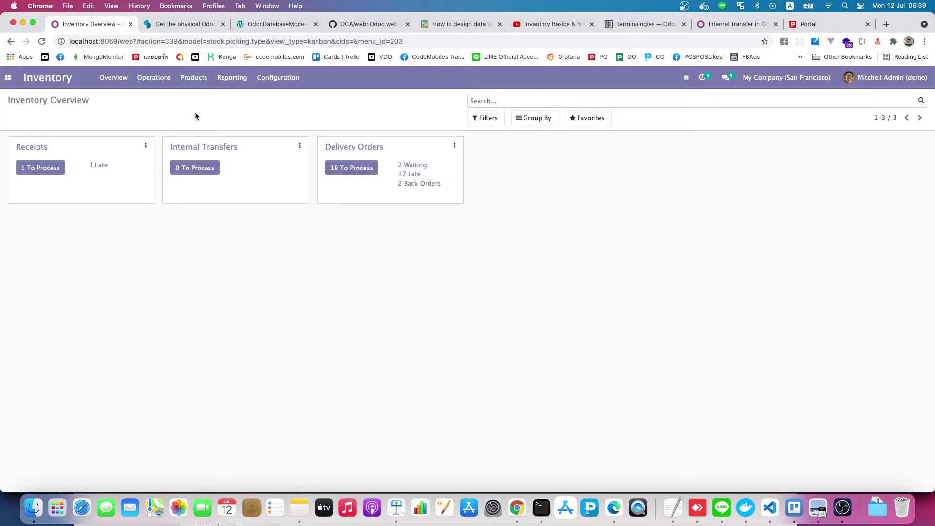
left_click(193, 77)
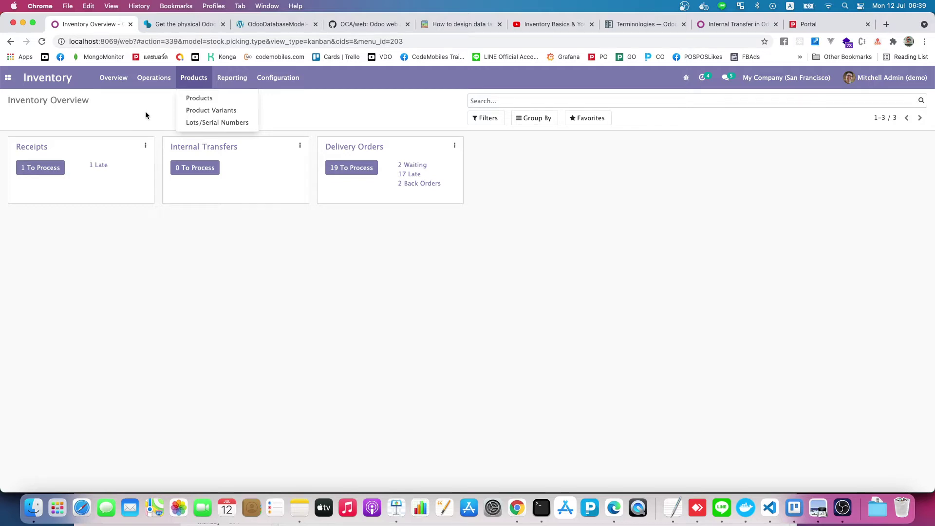
left_click(199, 98)
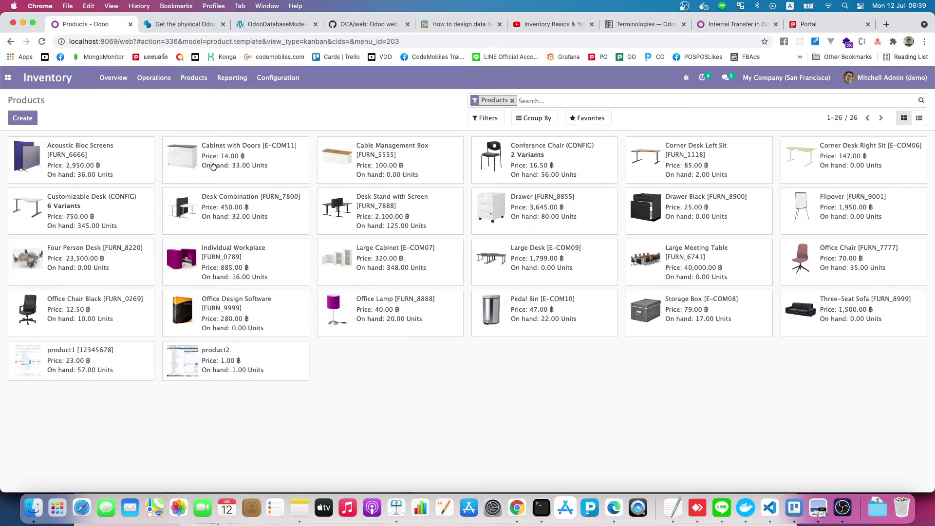
left_click(191, 363)
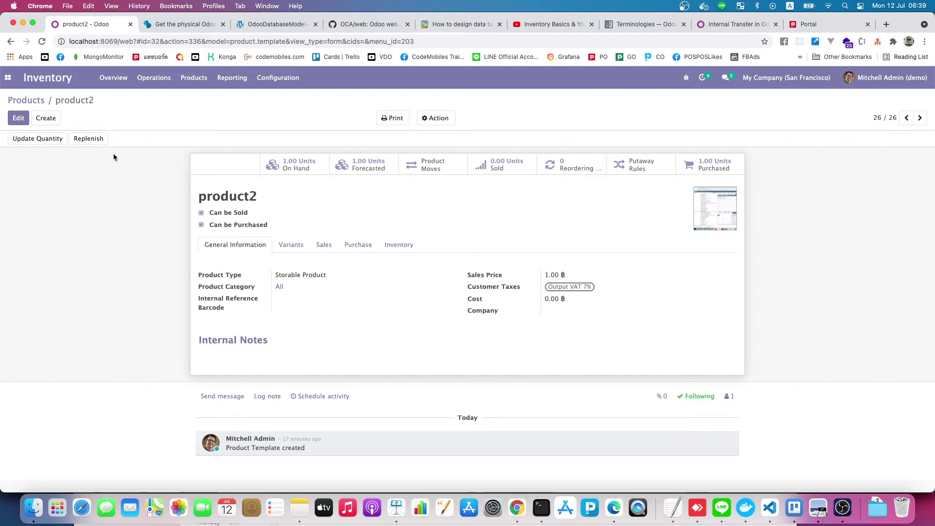
Start a new request for quotation in Purchase with POSPOS-Vendor as the vendor.
left_click(8, 78)
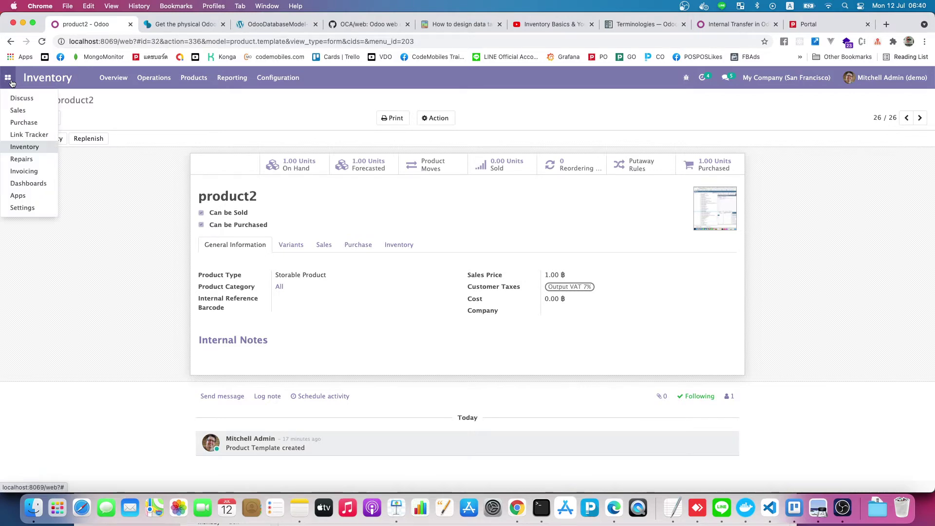
left_click(22, 122)
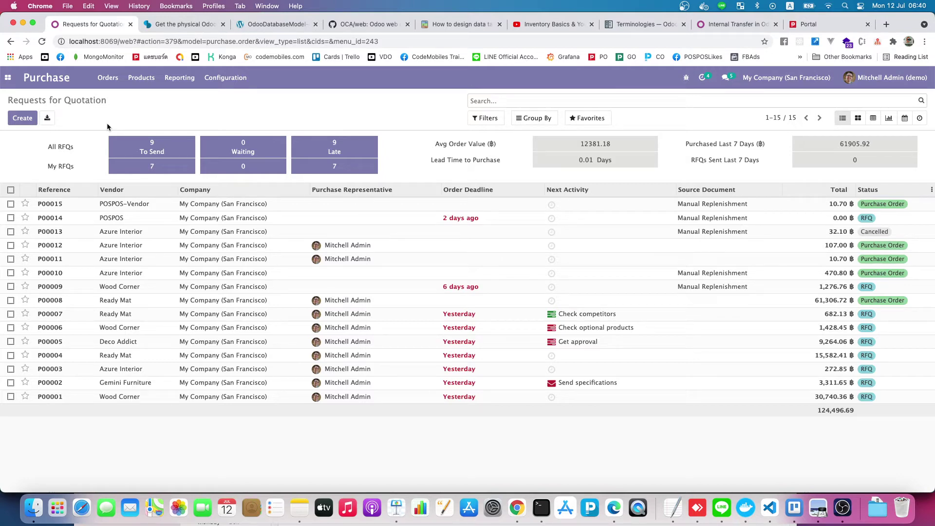
left_click(22, 118)
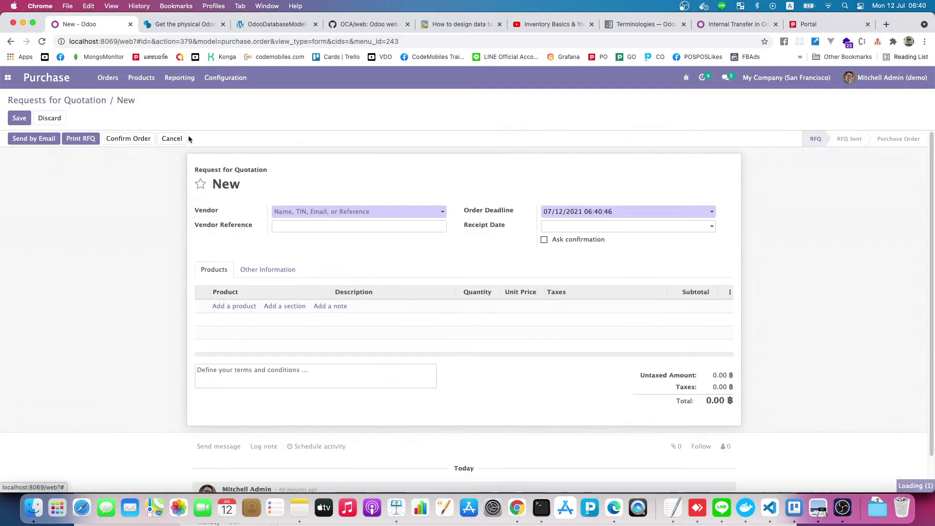
left_click(285, 215)
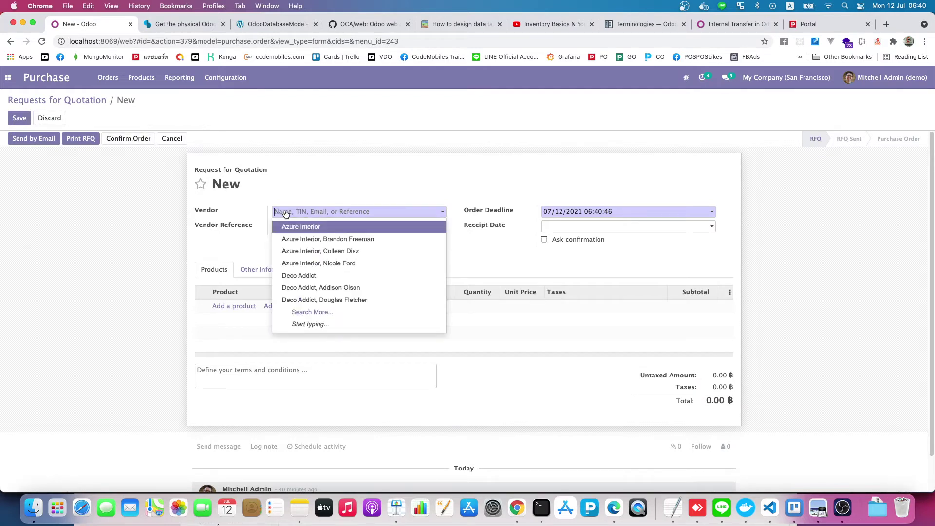
type("POS")
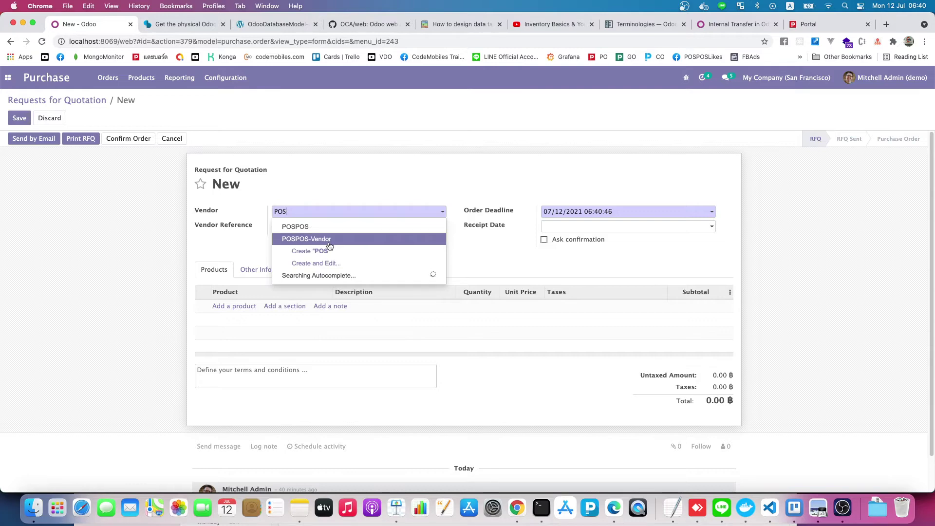
left_click(329, 240)
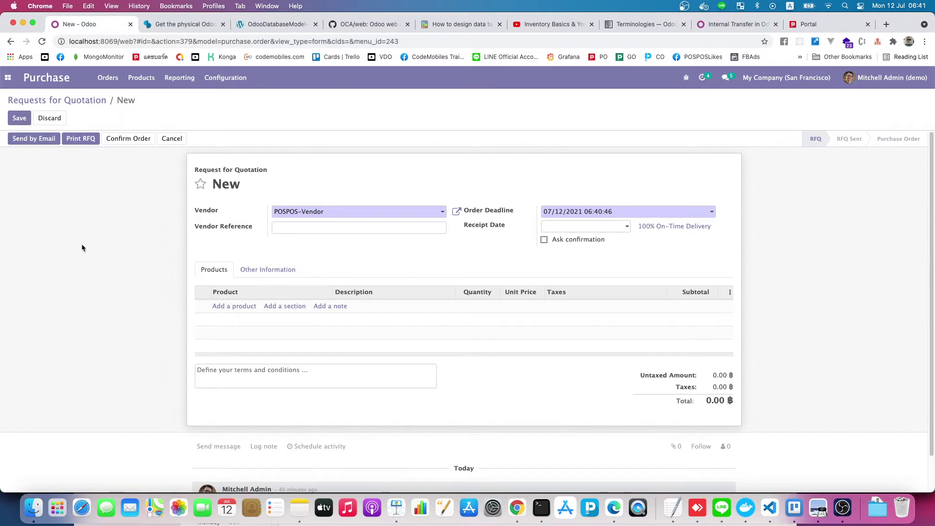
Add product2 as a product line on the request for quotation.
scroll(361, 243, "down", 1)
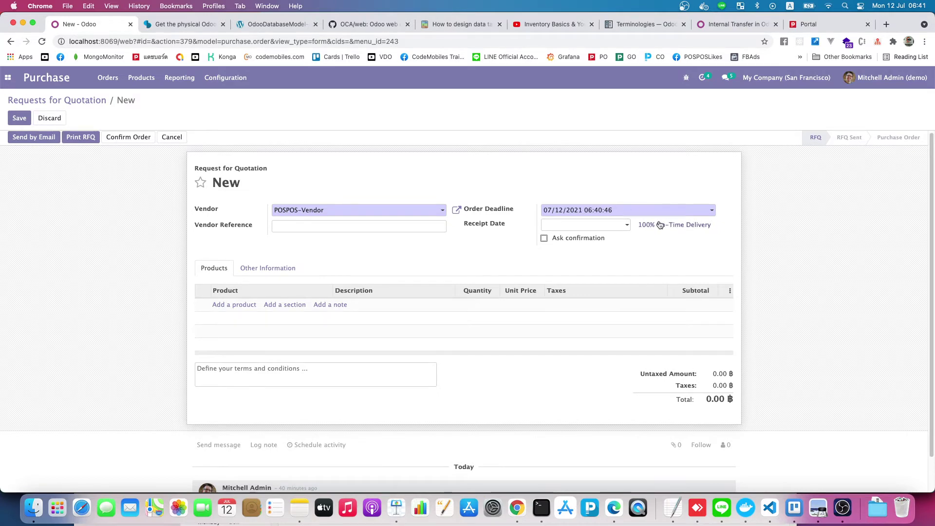
left_click(236, 304)
type("product2")
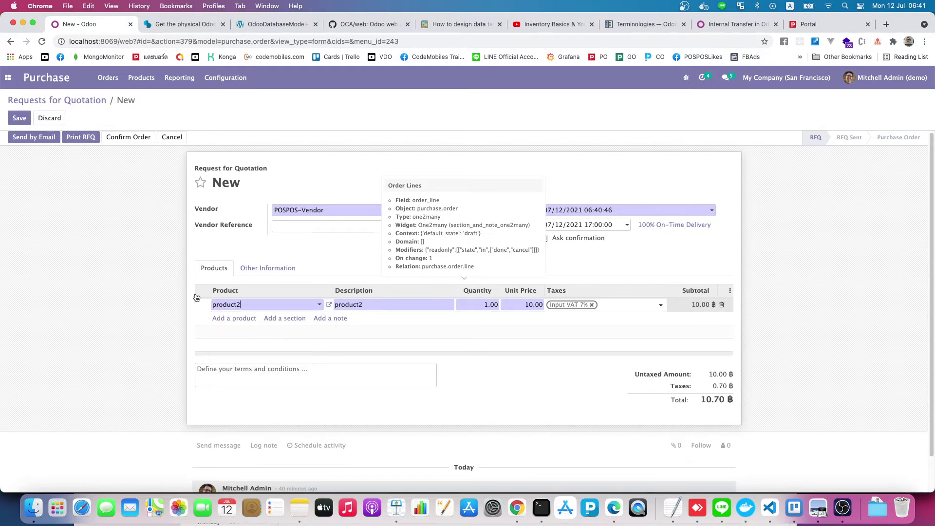
left_click(184, 311)
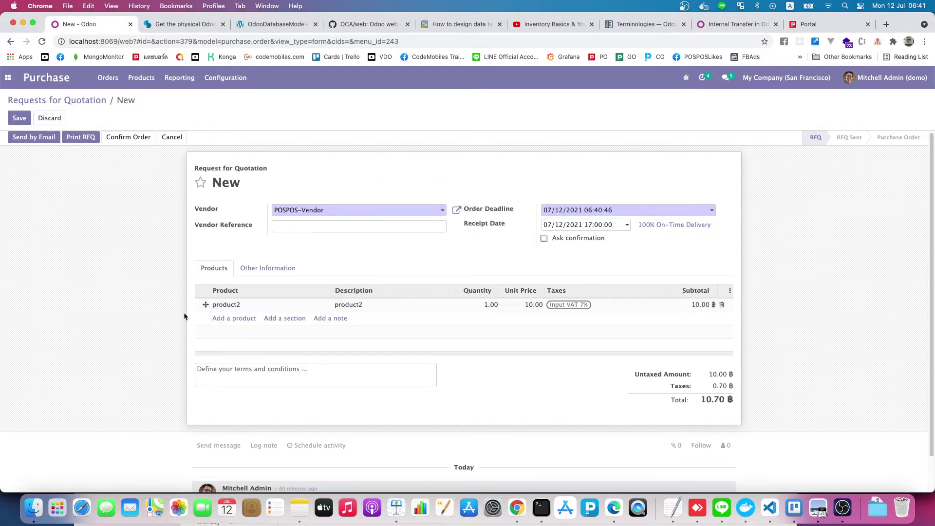
left_click(229, 319)
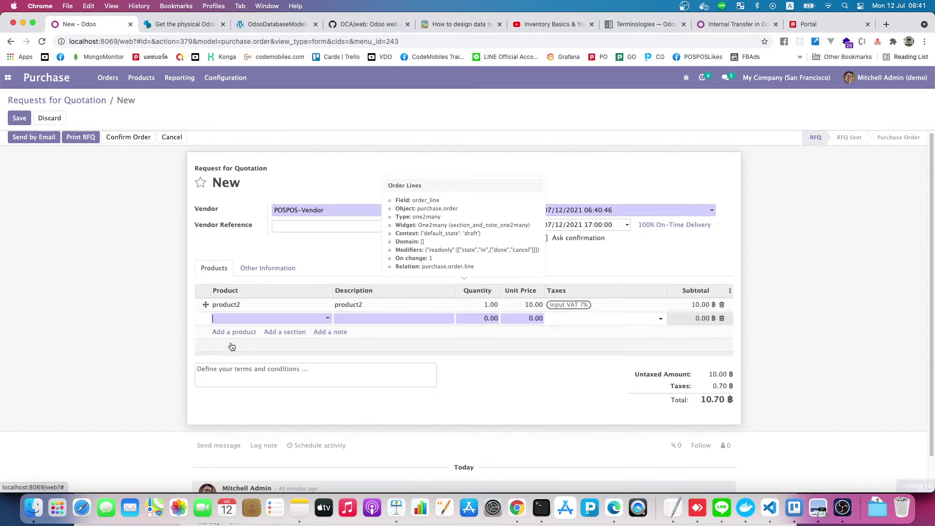
left_click(262, 368)
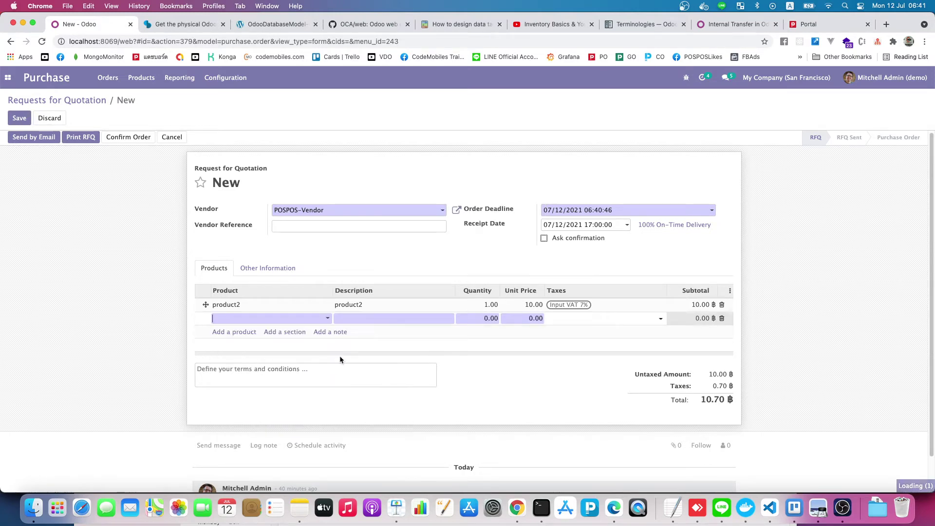
left_click(157, 342)
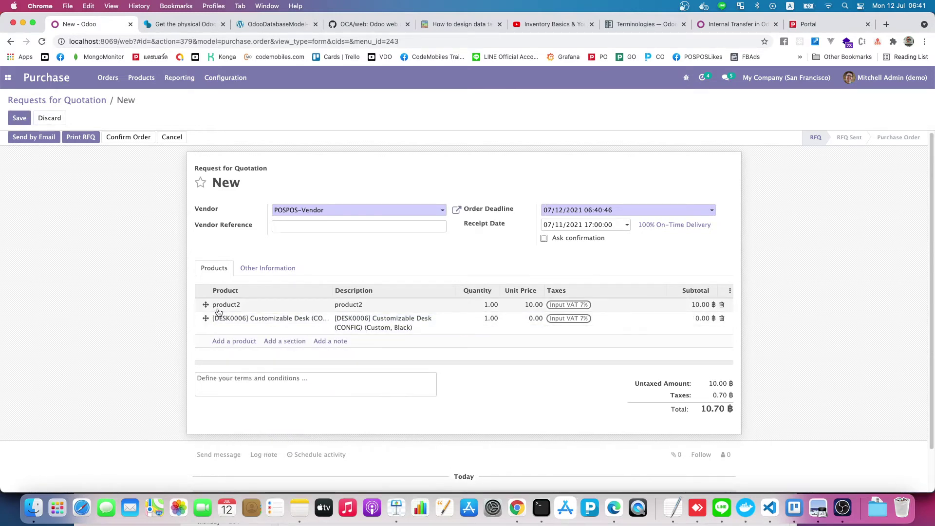
left_click(720, 320)
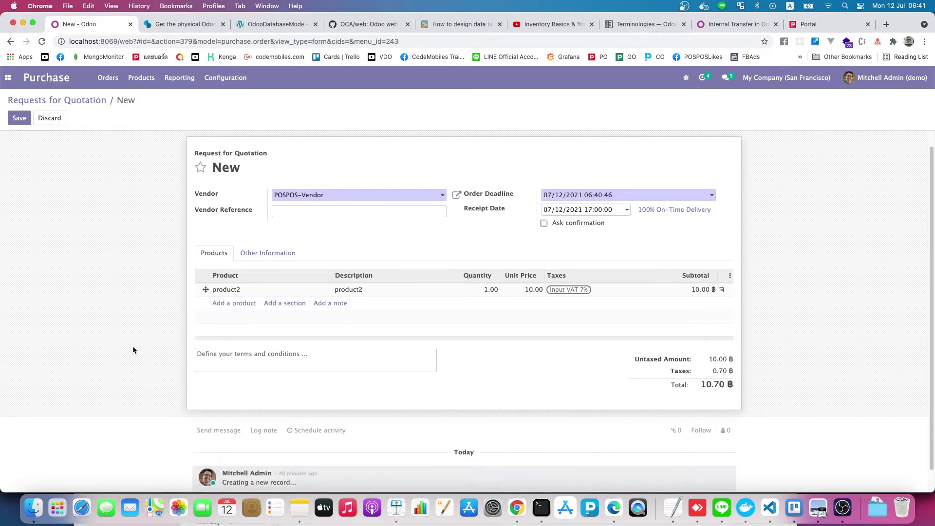
scroll(132, 345, "down", 2)
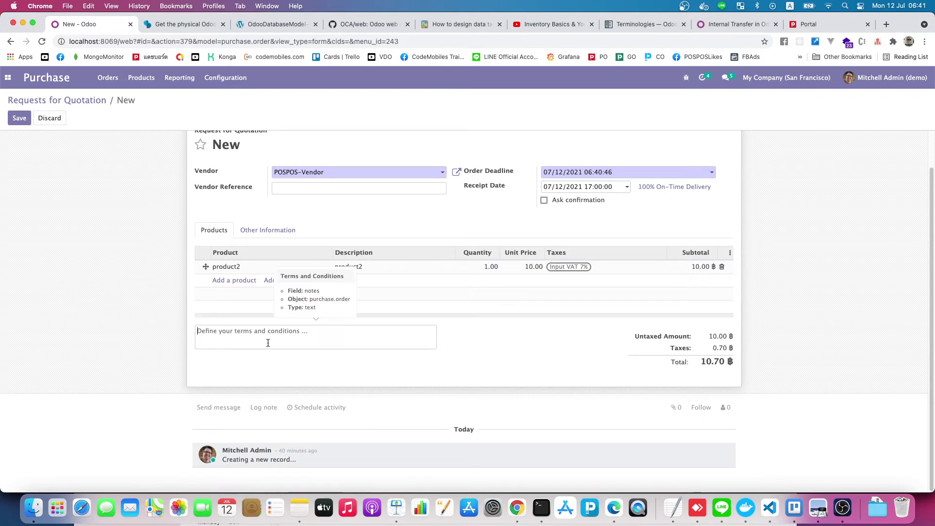
scroll(268, 343, "up", 1)
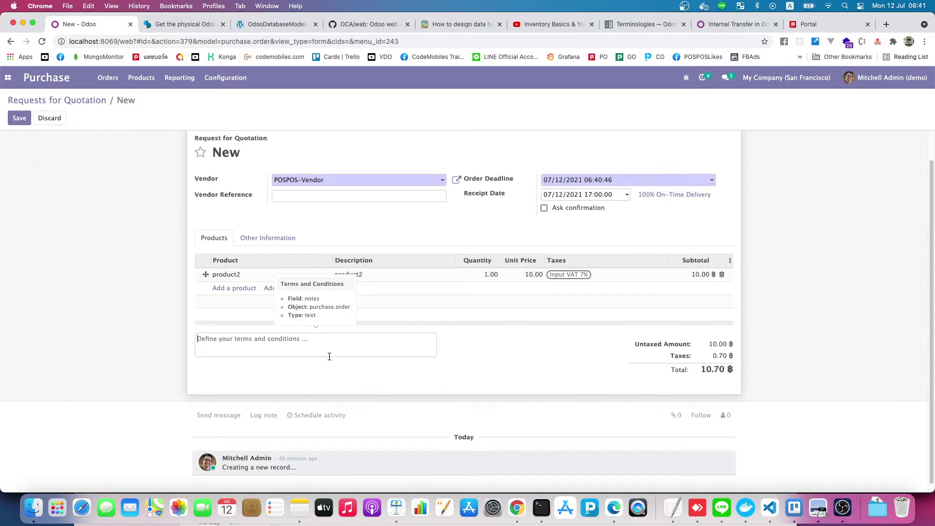
left_click(329, 357)
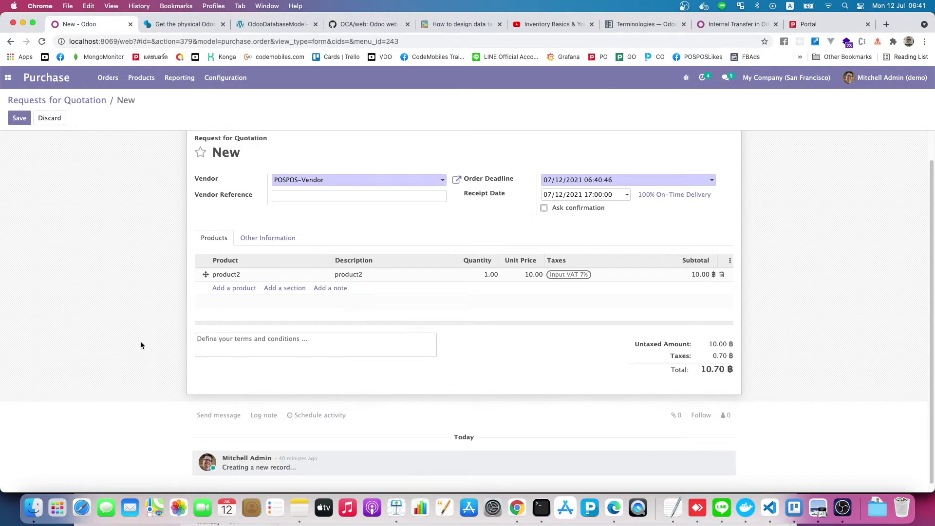
scroll(140, 340, "up", 1)
scroll(140, 345, "up", 2)
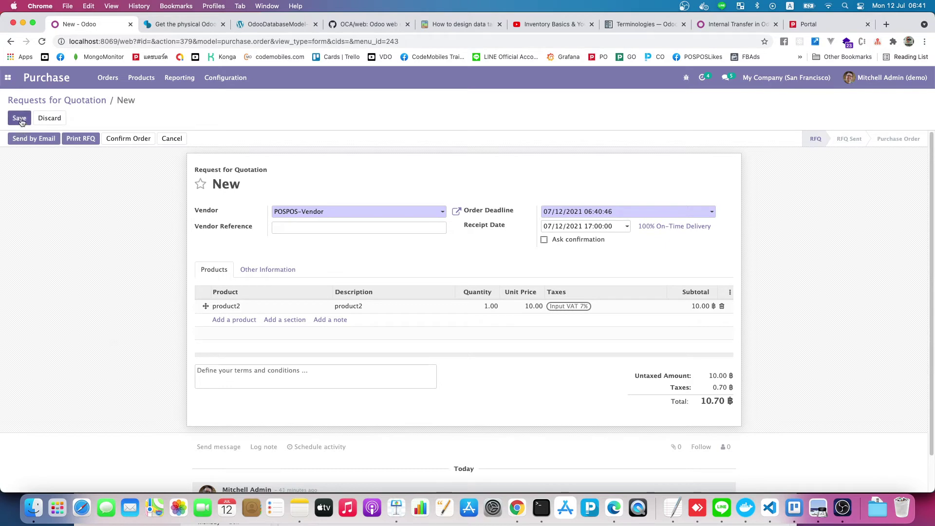
Set the product2 line's quantity to 10 and save the request for quotation.
left_click(490, 313)
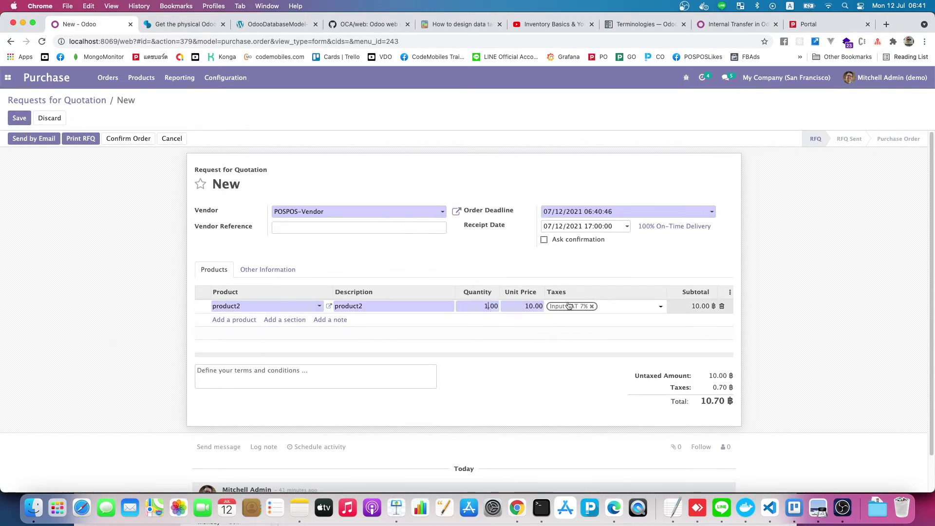
type("0")
left_click(822, 287)
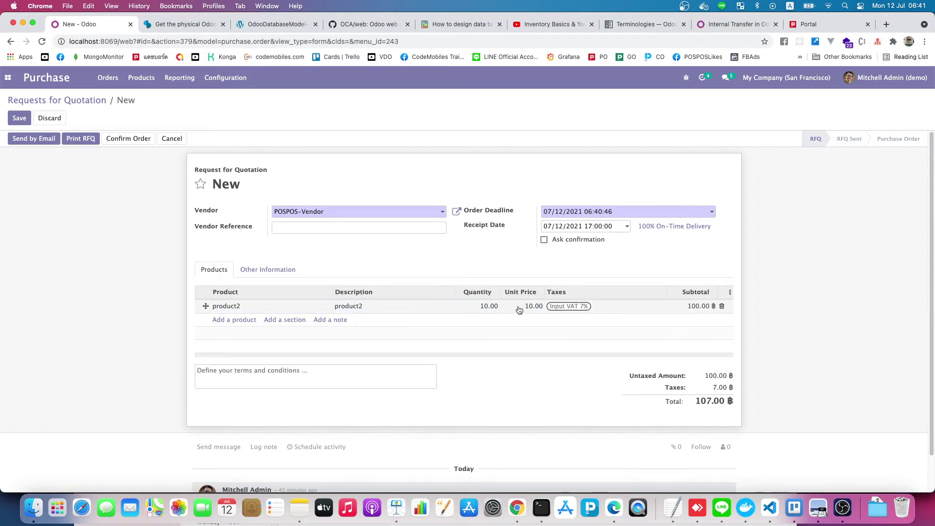
mouse_move(525, 311)
key("alt+s")
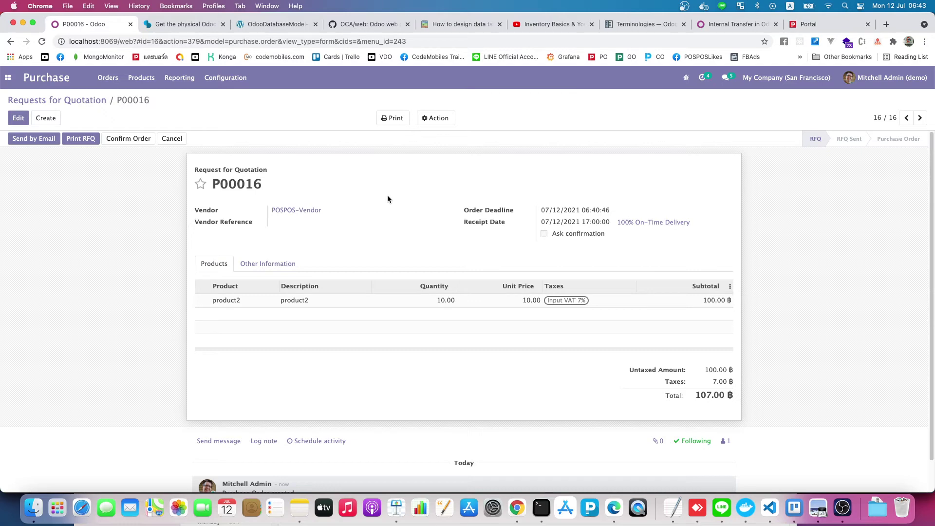
Filter the requests for quotation list by Draft RFQs and open the POSPOS-Vendor request.
mouse_move(816, 139)
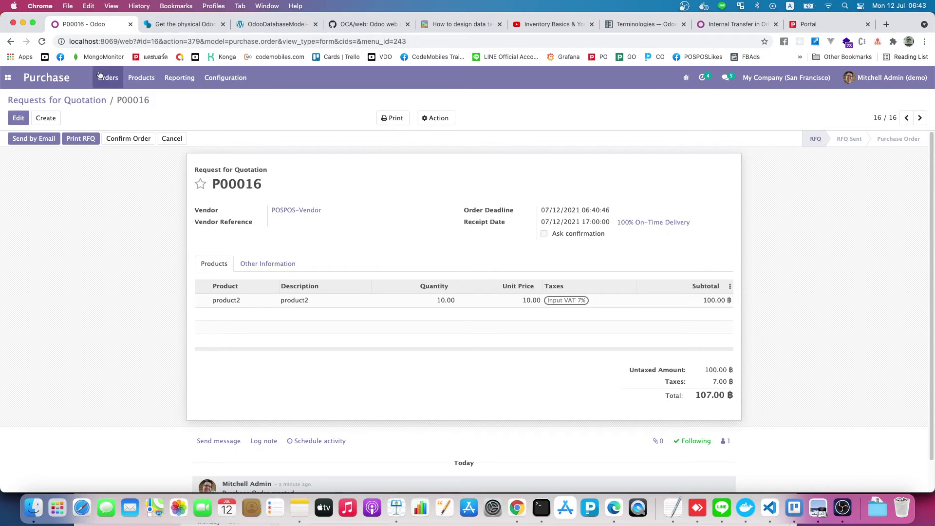
left_click(69, 99)
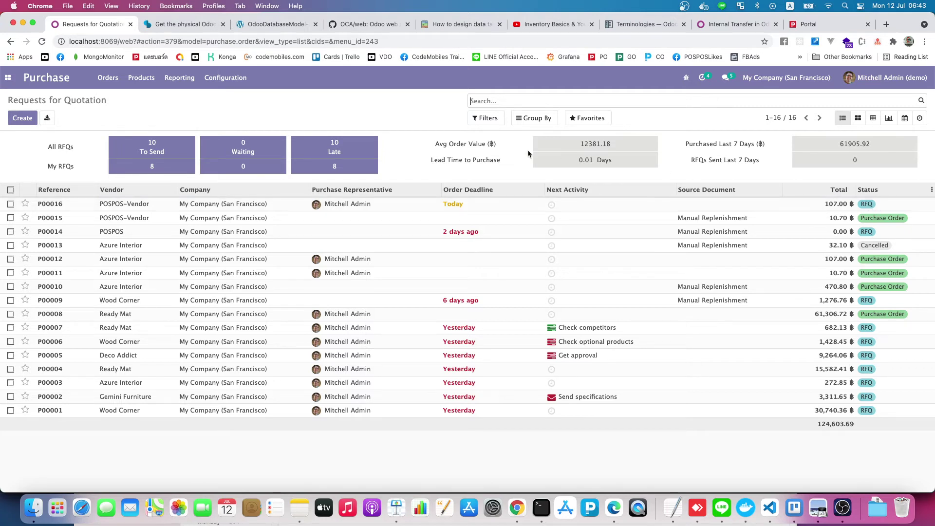
left_click(484, 118)
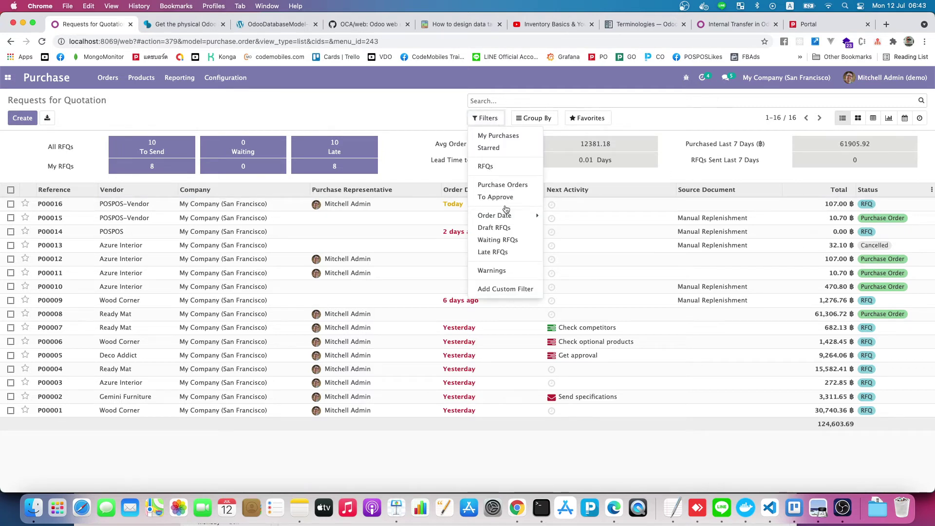
left_click(517, 229)
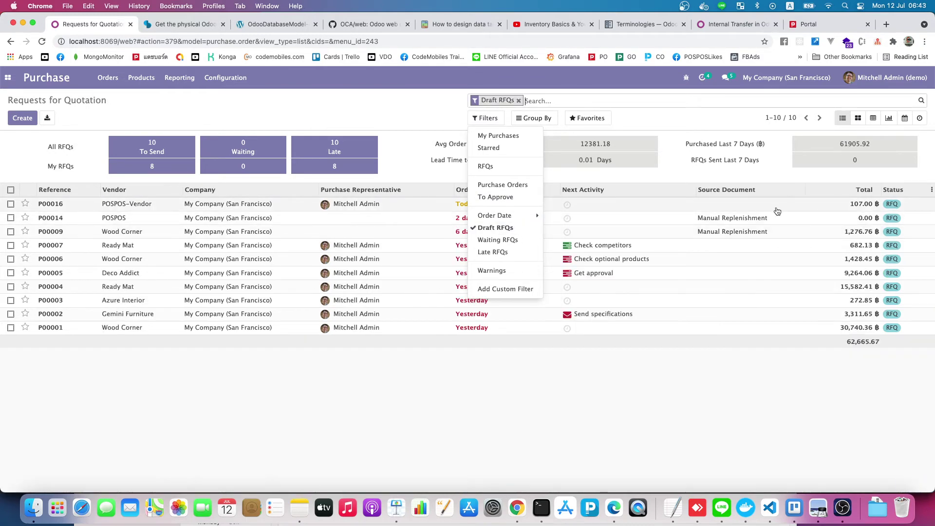
left_click(490, 432)
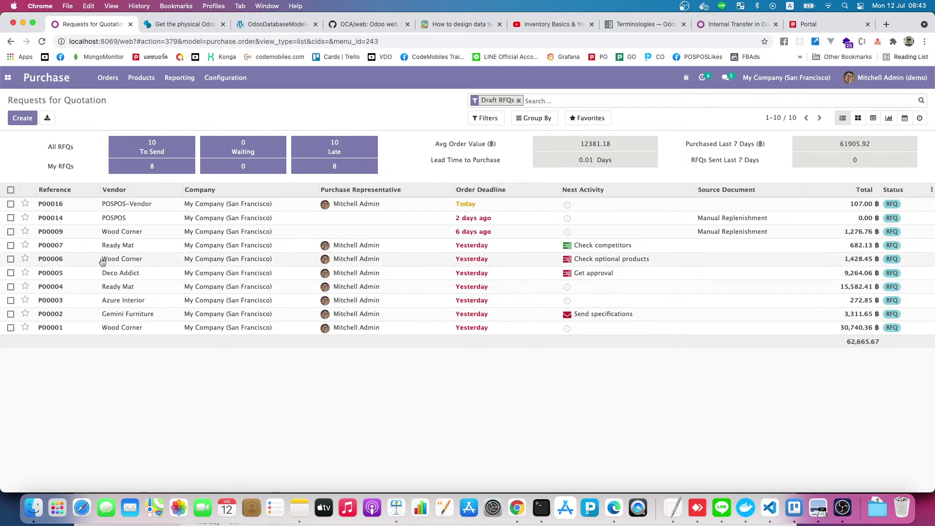
left_click(185, 205)
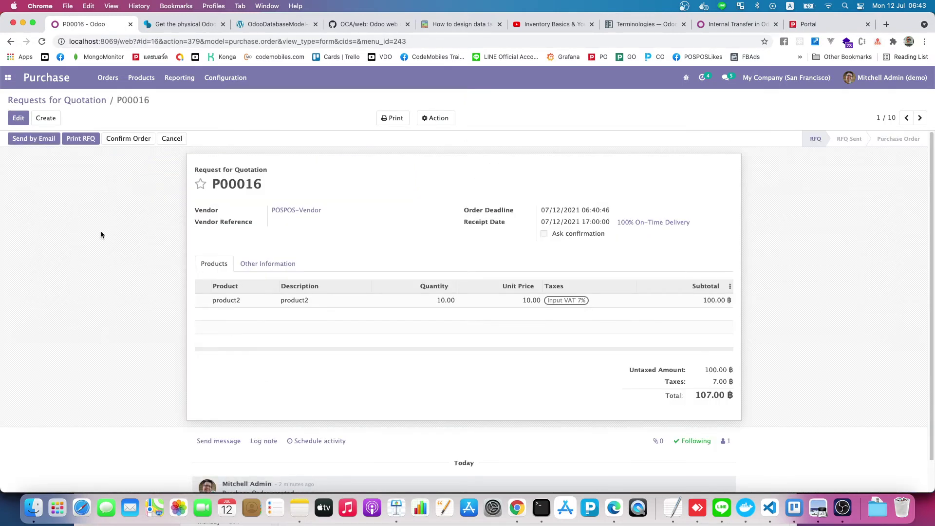
Confirm the POSPOS-Vendor order and open its incoming receipt from the Inventory receipts to process.
left_click(129, 138)
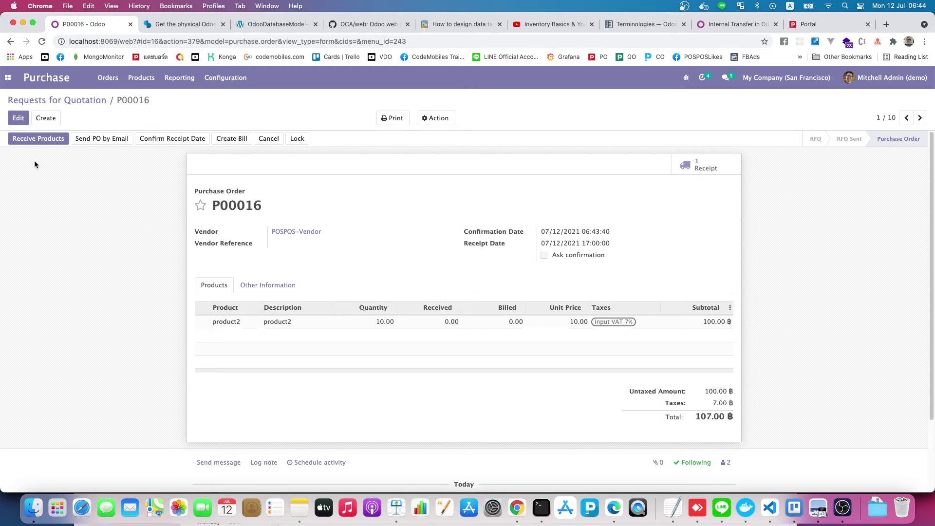
left_click(7, 77)
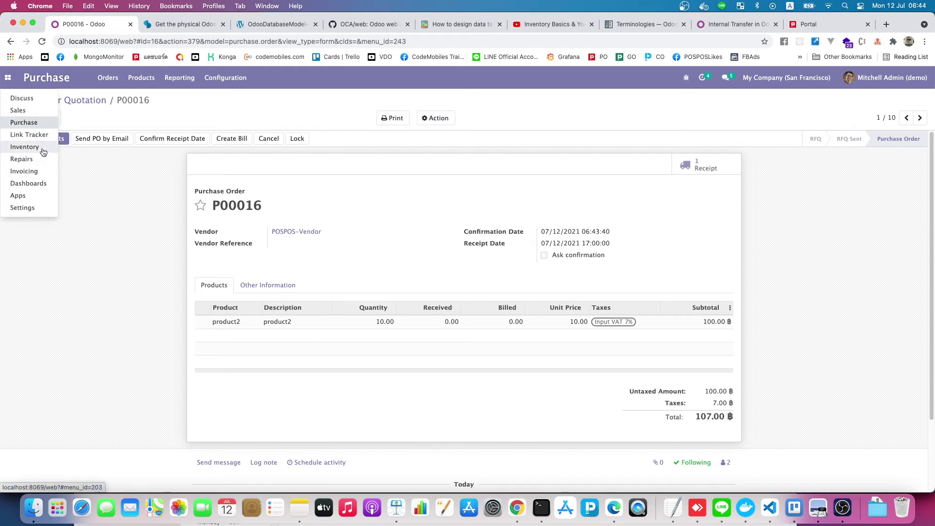
left_click(24, 146)
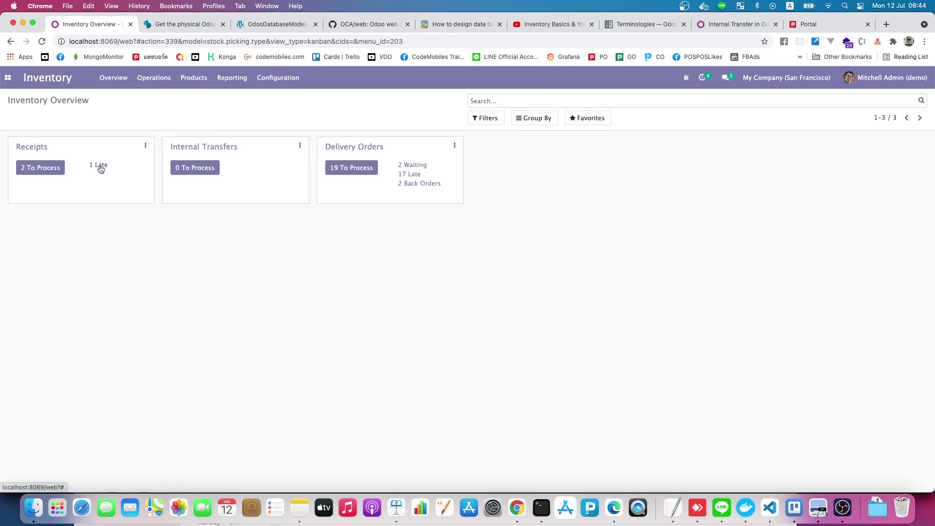
left_click(35, 171)
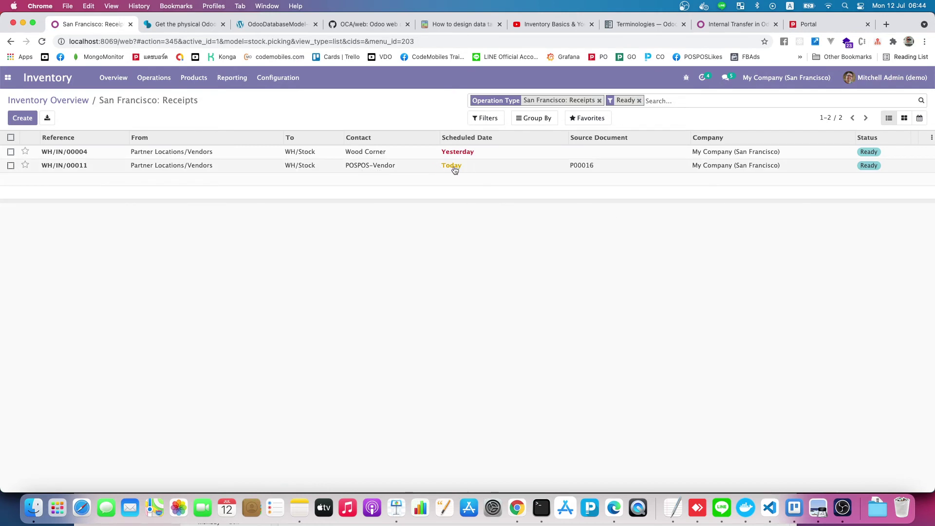
left_click(591, 172)
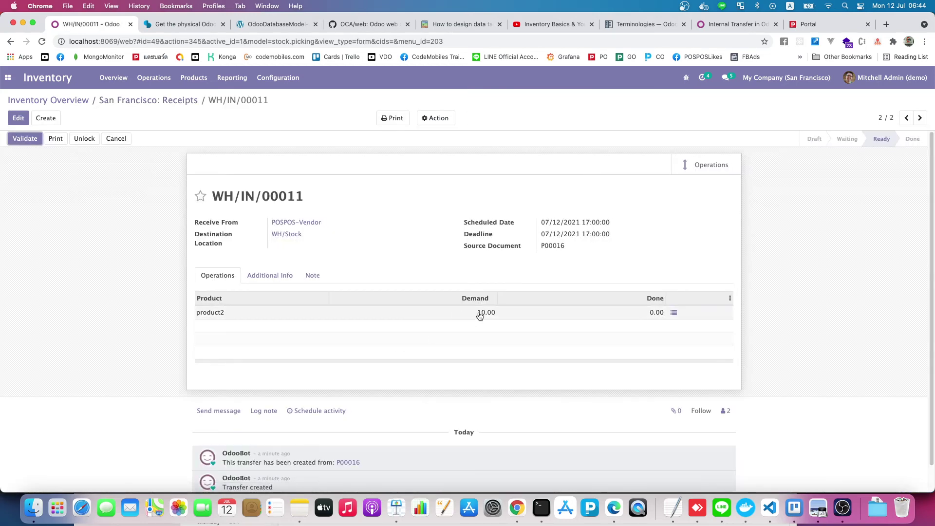
mouse_move(487, 318)
left_click(27, 141)
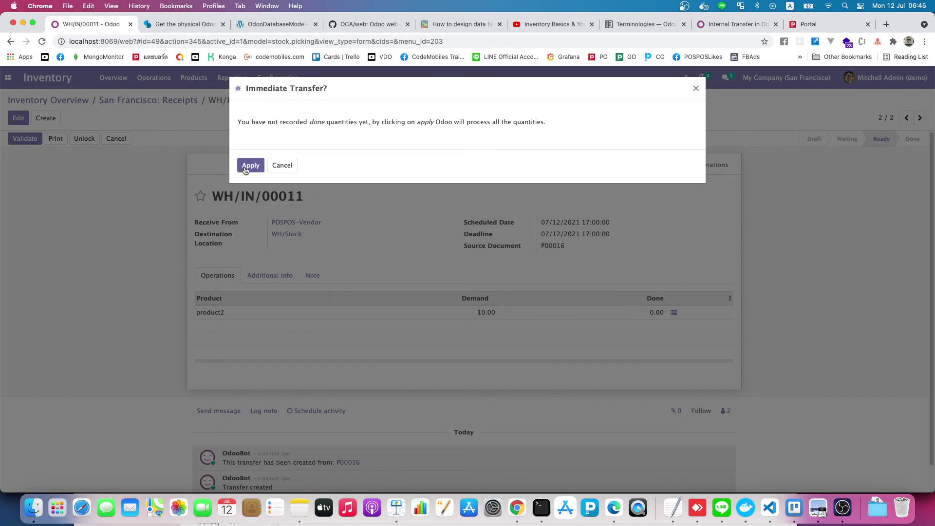
left_click(282, 165)
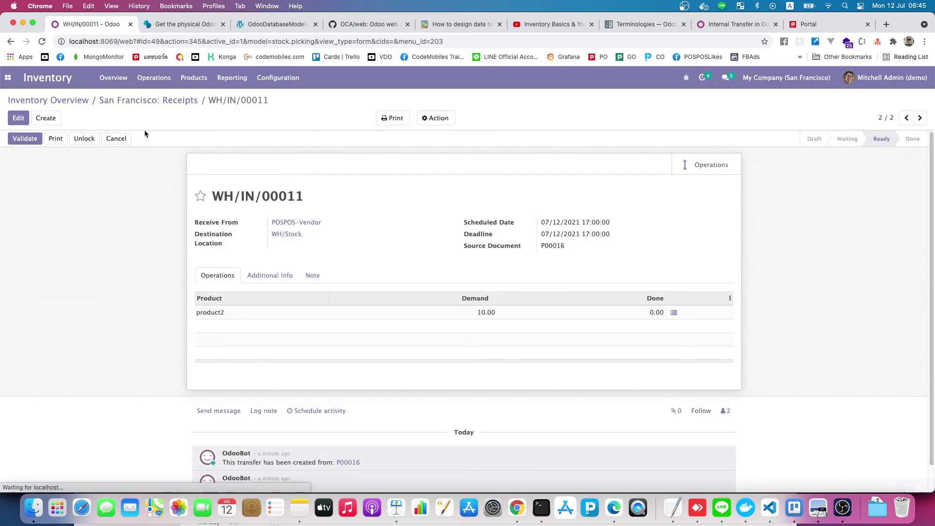
left_click(118, 100)
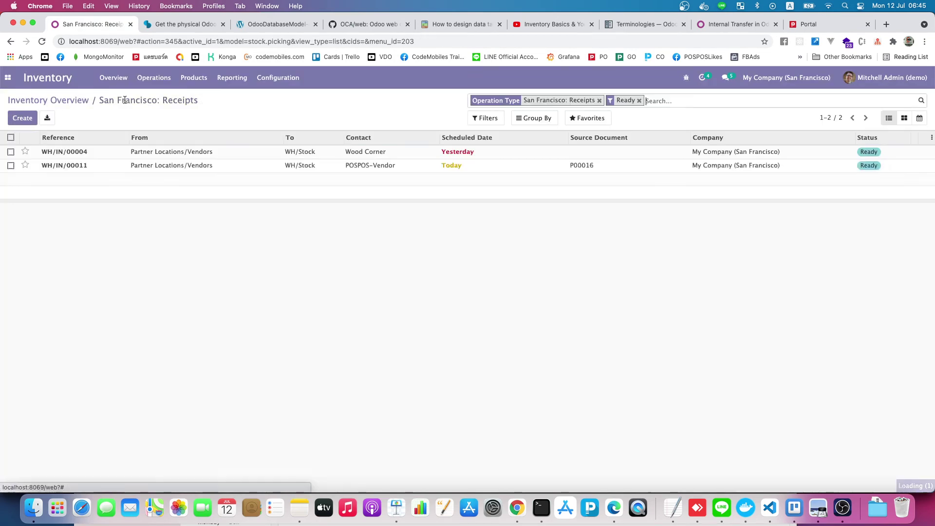
left_click(59, 101)
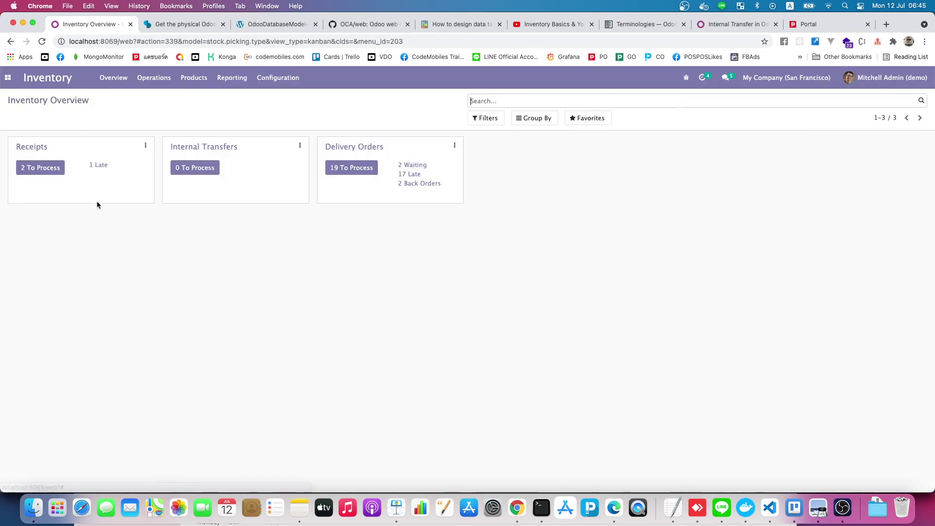
Validate the POSPOS-Vendor receipt as an immediate transfer of all quantities and return to the Inventory overview.
left_click(27, 169)
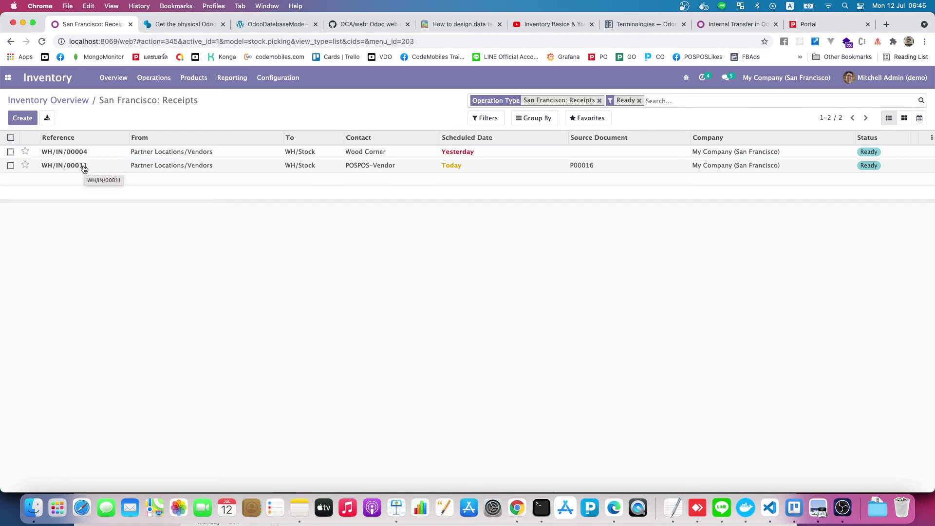
left_click(57, 169)
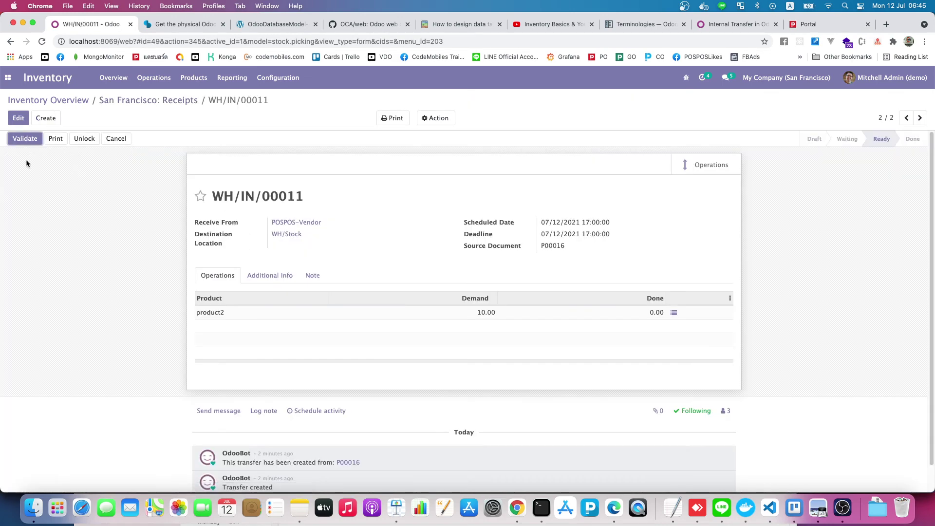
left_click(25, 139)
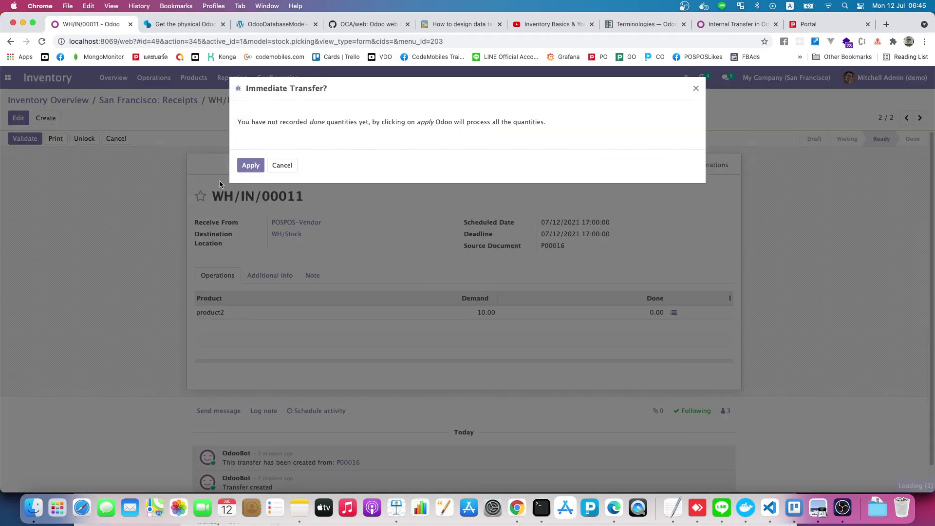
left_click(254, 168)
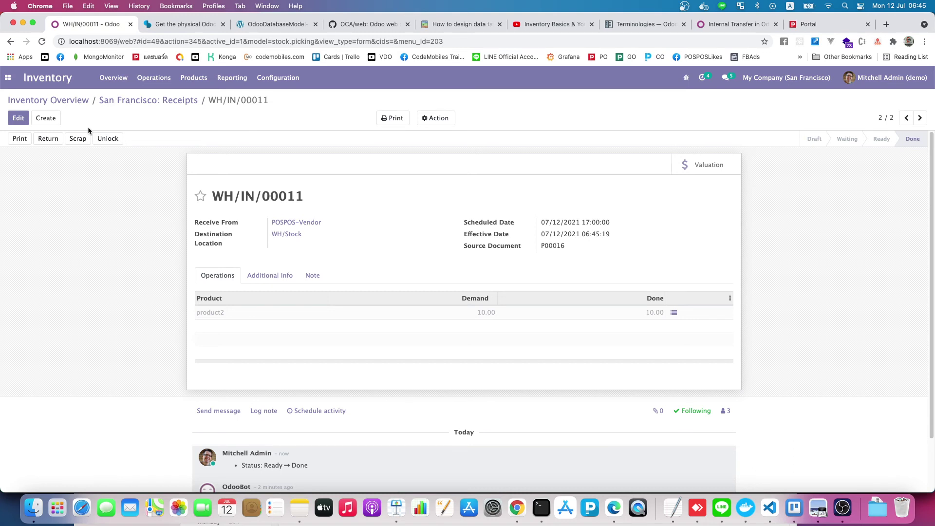
left_click(135, 101)
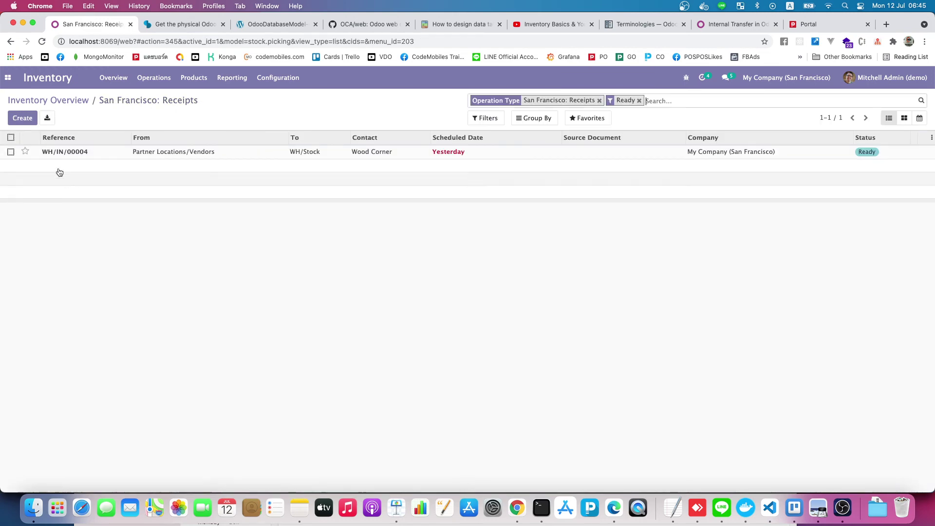
left_click(56, 100)
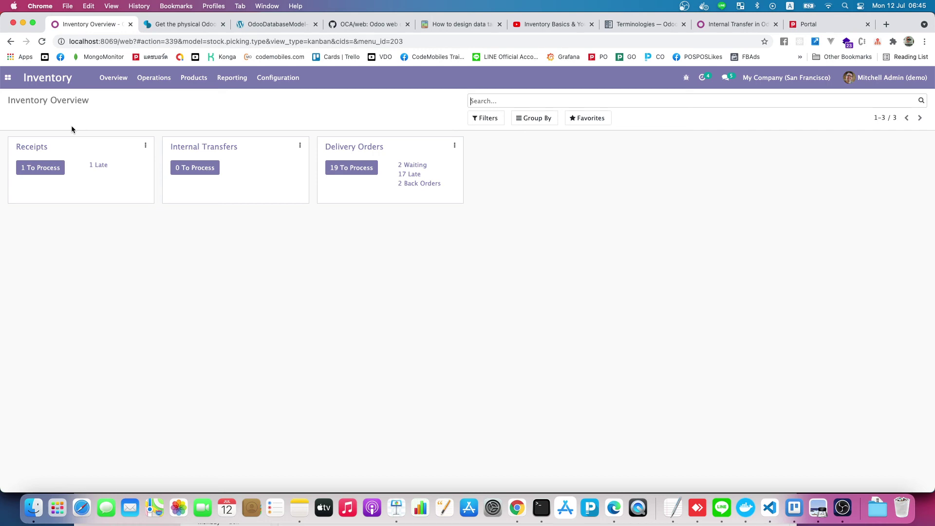
Open the POSPOS-Vendor purchase order in Purchase and check the received and billed quantities of product2.
left_click(12, 82)
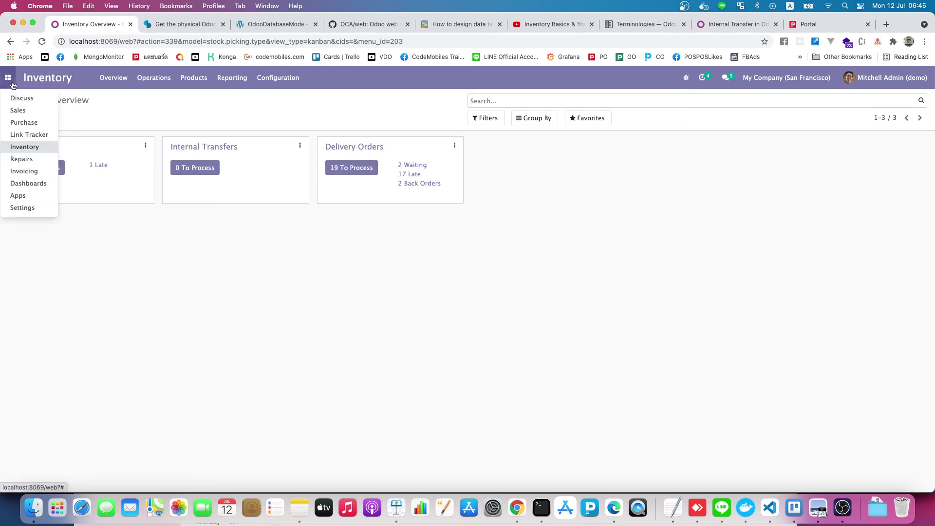
left_click(22, 122)
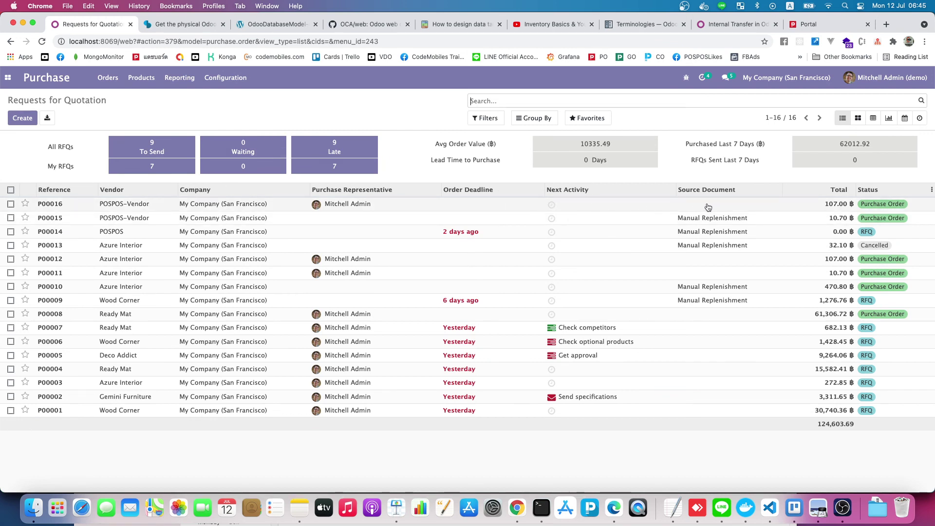
left_click(499, 209)
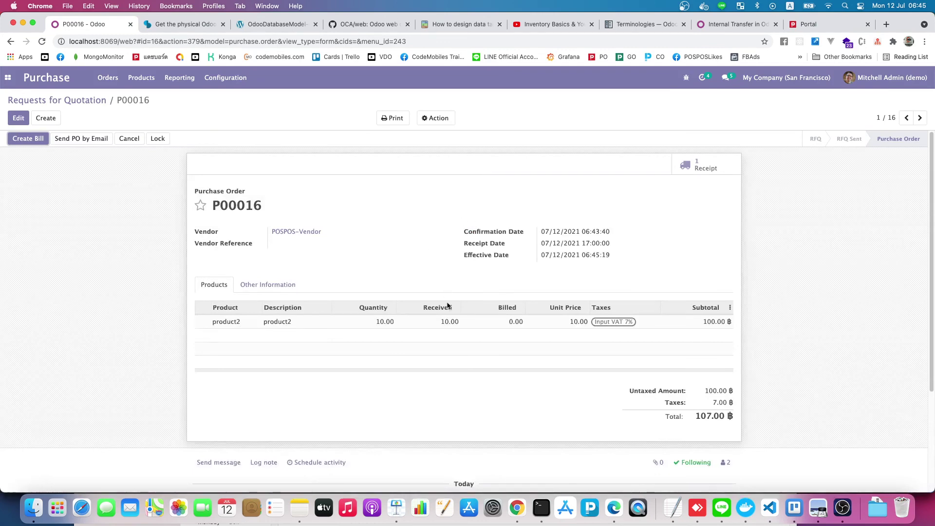
mouse_move(522, 335)
Switch from the purchase order to the Inventory app.
left_click(12, 78)
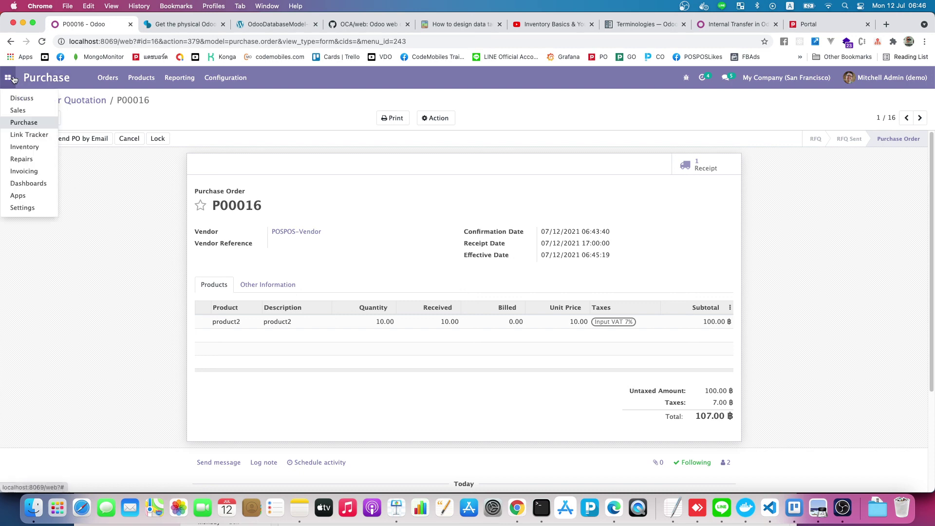
left_click(42, 146)
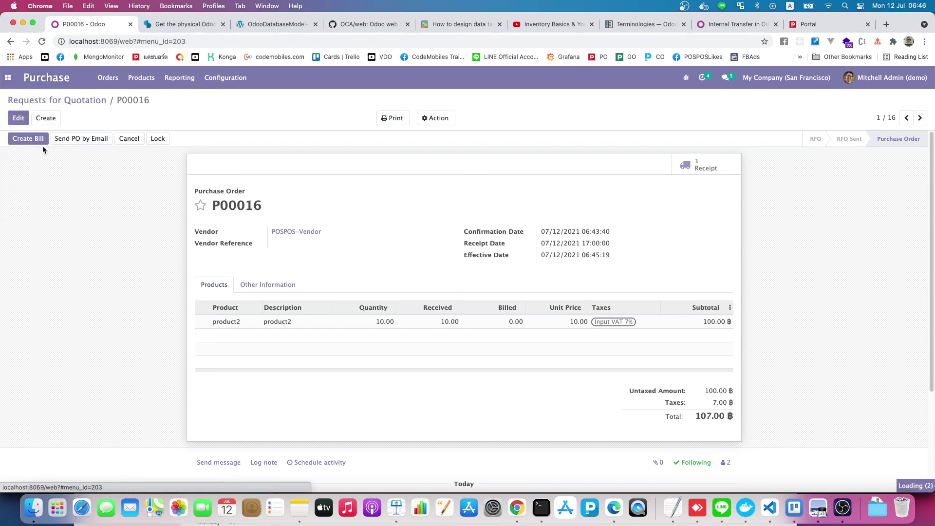